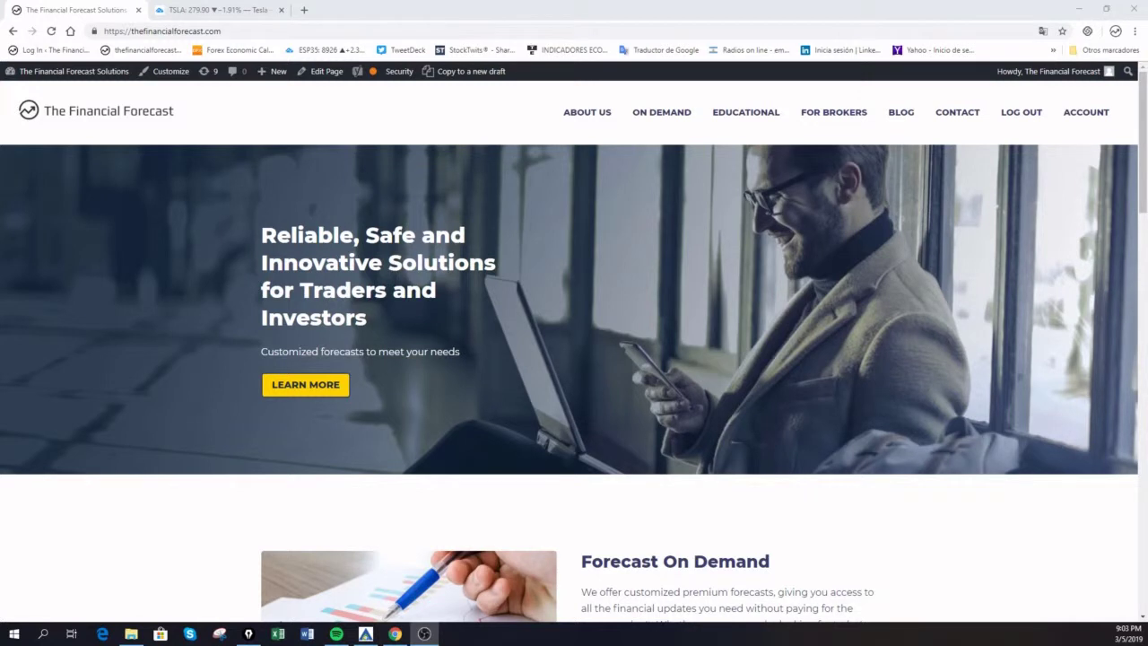
Switch from the Financial Forecast homepage to the TSLA weekly TradingView chart.
{"action": "left_click", "coordinate": [183, 10]}
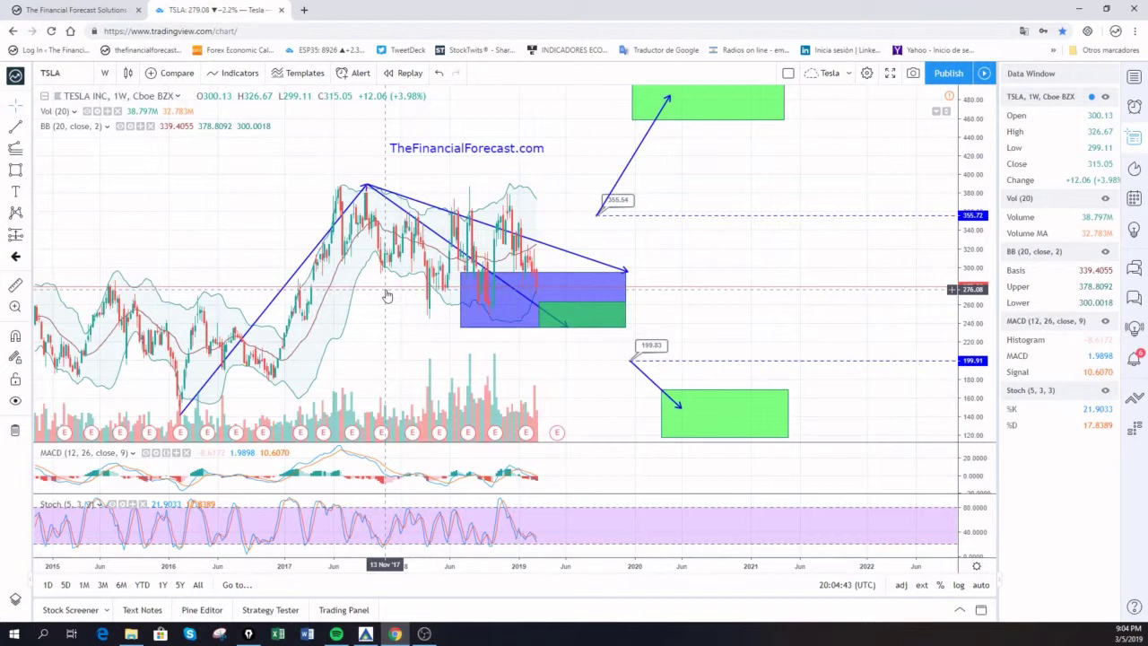
Start a zigzag projection path from the blue box, then cancel it unfinished.
{"action": "left_click", "coordinate": [430, 314]}
{"action": "left_click", "coordinate": [471, 190]}
{"action": "left_click", "coordinate": [493, 314]}
{"action": "left_click", "coordinate": [508, 191]}
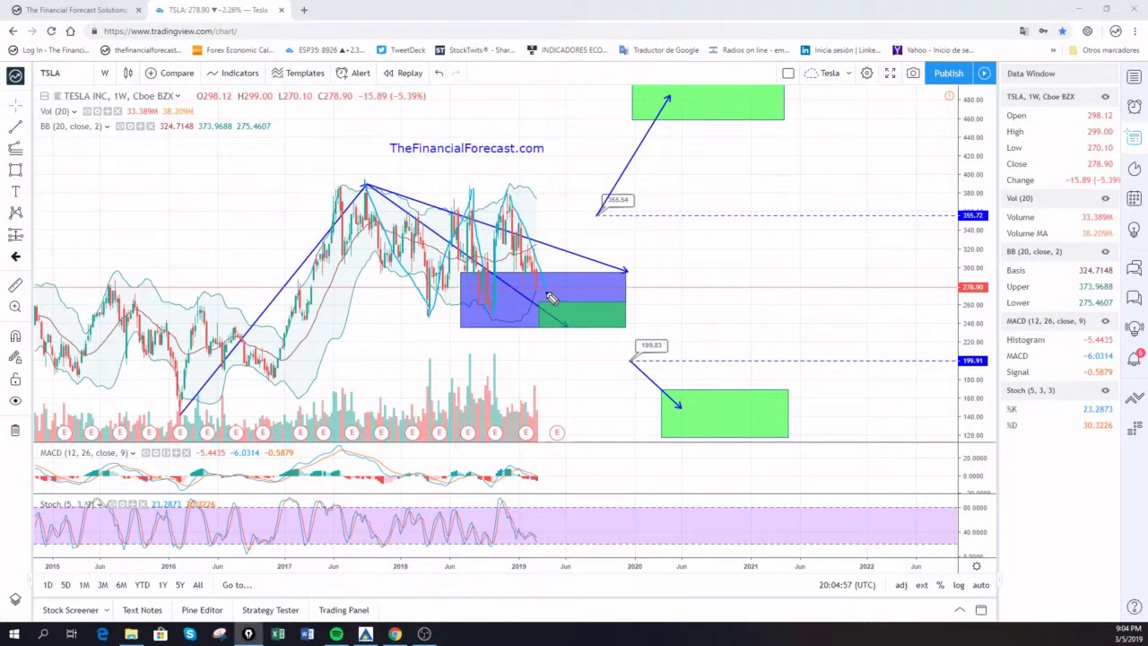
{"action": "key", "text": "Escape"}
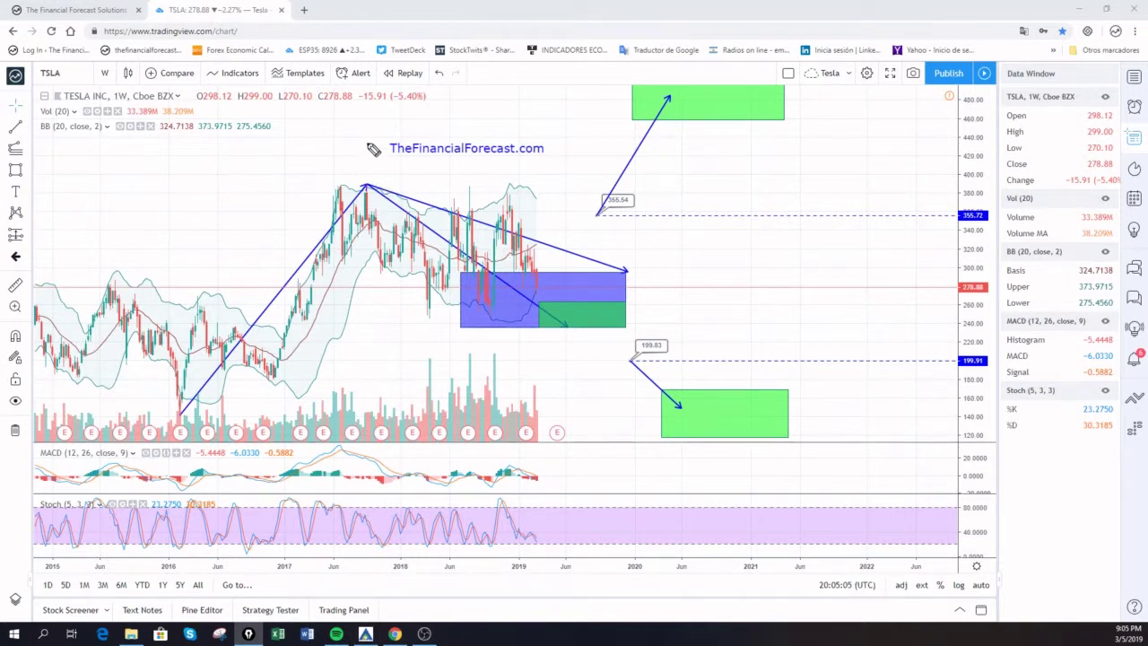
Brush cyan strokes down from the 2017 peak into the blue box and back out.
{"action": "left_click_drag", "start_coordinate": [369, 142], "coordinate": [378, 336]}
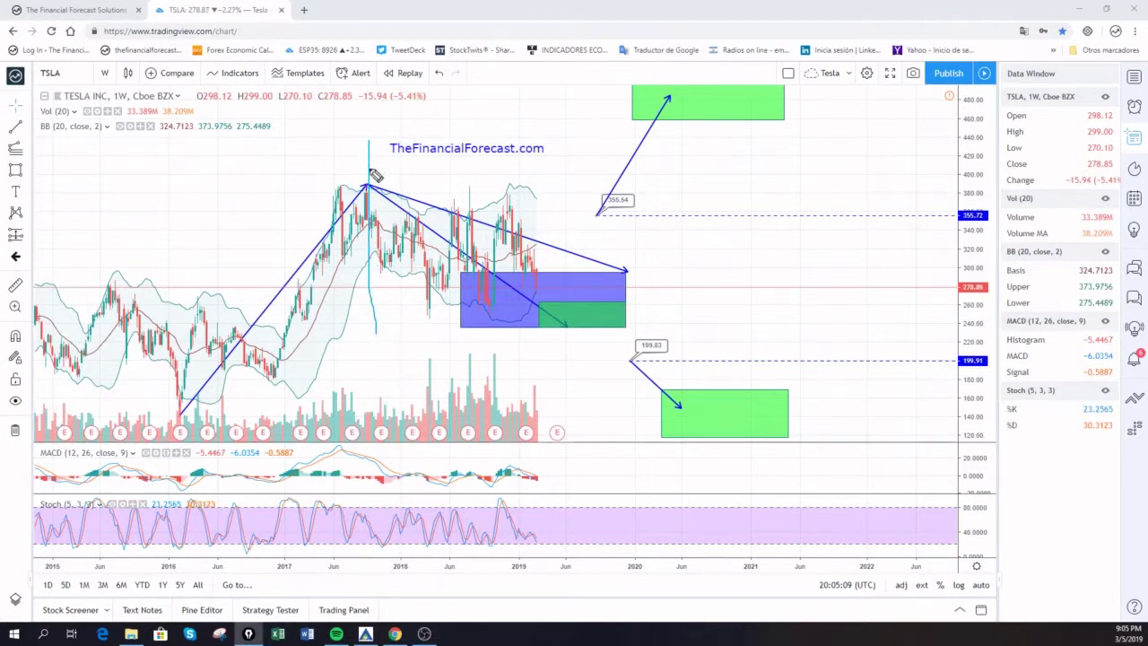
{"action": "left_click_drag", "start_coordinate": [399, 251], "coordinate": [429, 318]}
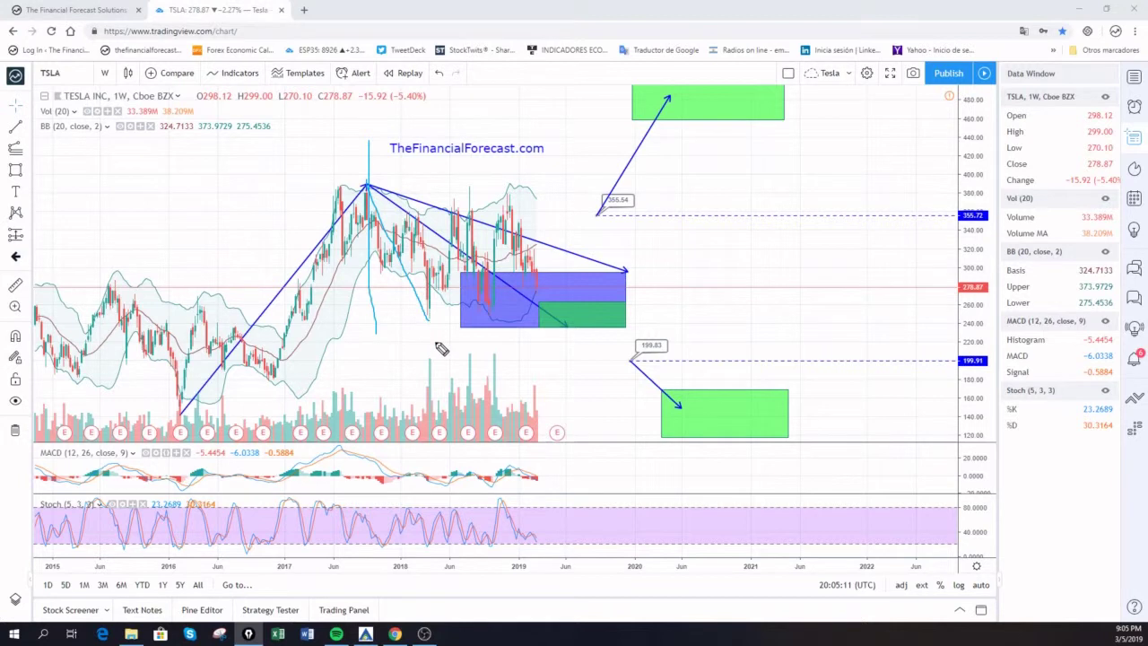
{"action": "mouse_move", "coordinate": [429, 319]}
{"action": "left_mouse_down"}
{"action": "mouse_move", "coordinate": [466, 192]}
{"action": "mouse_move", "coordinate": [494, 327]}
{"action": "left_mouse_up"}
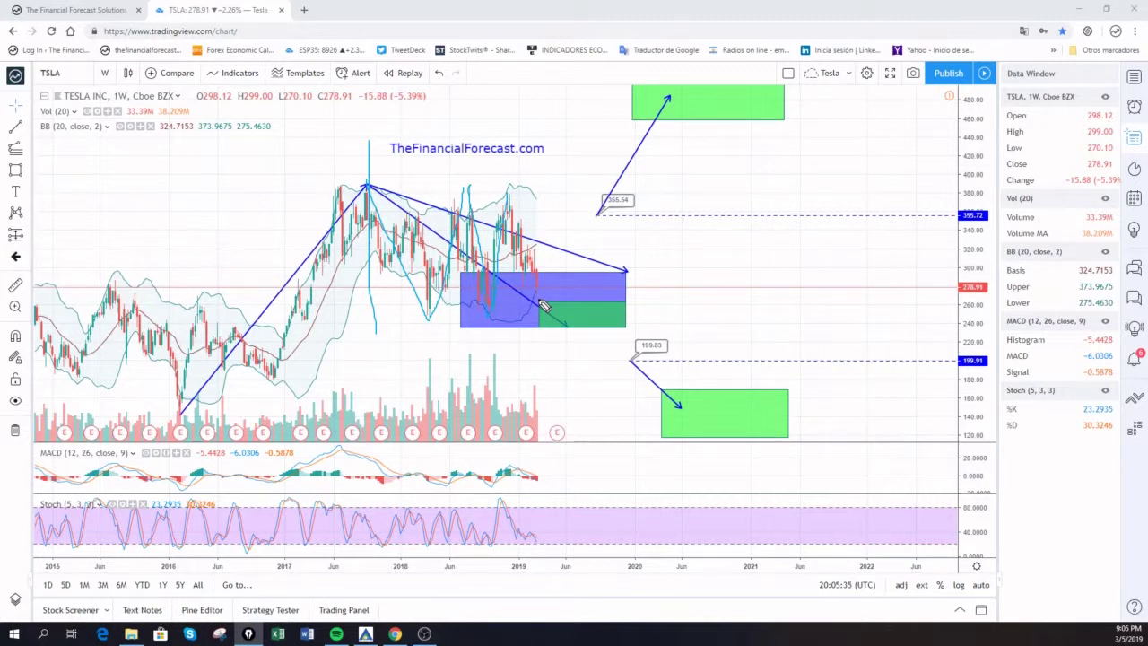
Sketch cyan strokes over the rising trendline and from the peak into the blue box, then clear them.
{"action": "mouse_move", "coordinate": [184, 410]}
{"action": "left_mouse_down"}
{"action": "mouse_move", "coordinate": [365, 190]}
{"action": "mouse_move", "coordinate": [334, 249]}
{"action": "mouse_move", "coordinate": [205, 401]}
{"action": "left_mouse_up"}
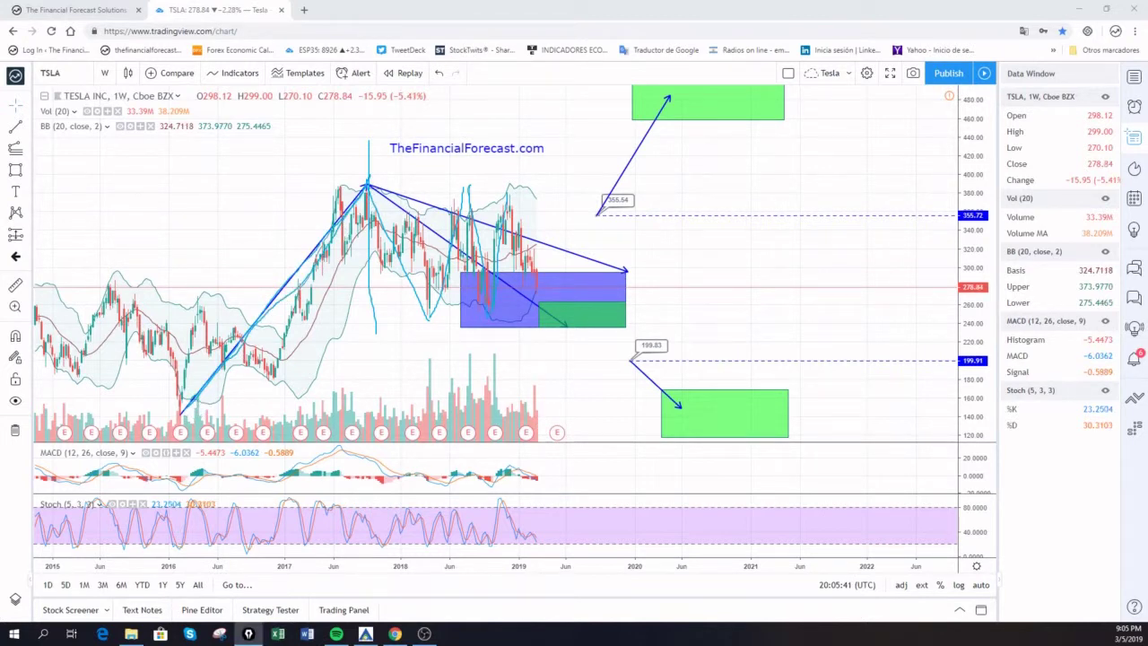
{"action": "key", "text": "Escape"}
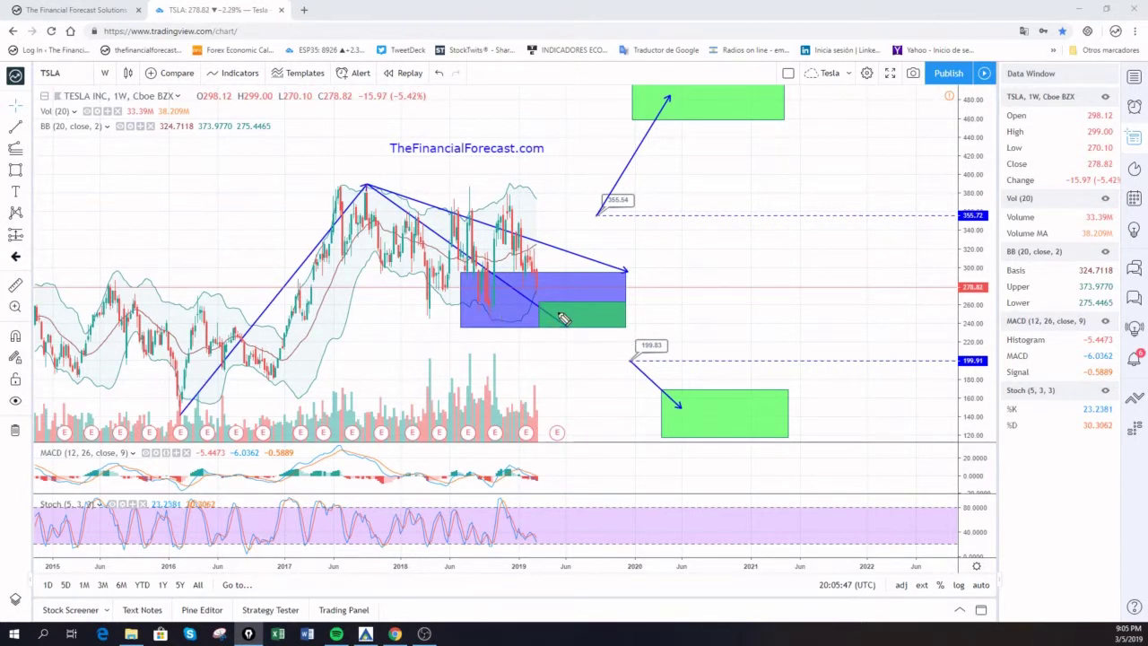
{"action": "mouse_move", "coordinate": [365, 188]}
{"action": "left_mouse_down"}
{"action": "mouse_move", "coordinate": [411, 299]}
{"action": "mouse_move", "coordinate": [433, 319]}
{"action": "mouse_move", "coordinate": [475, 194]}
{"action": "mouse_move", "coordinate": [474, 318]}
{"action": "left_mouse_up"}
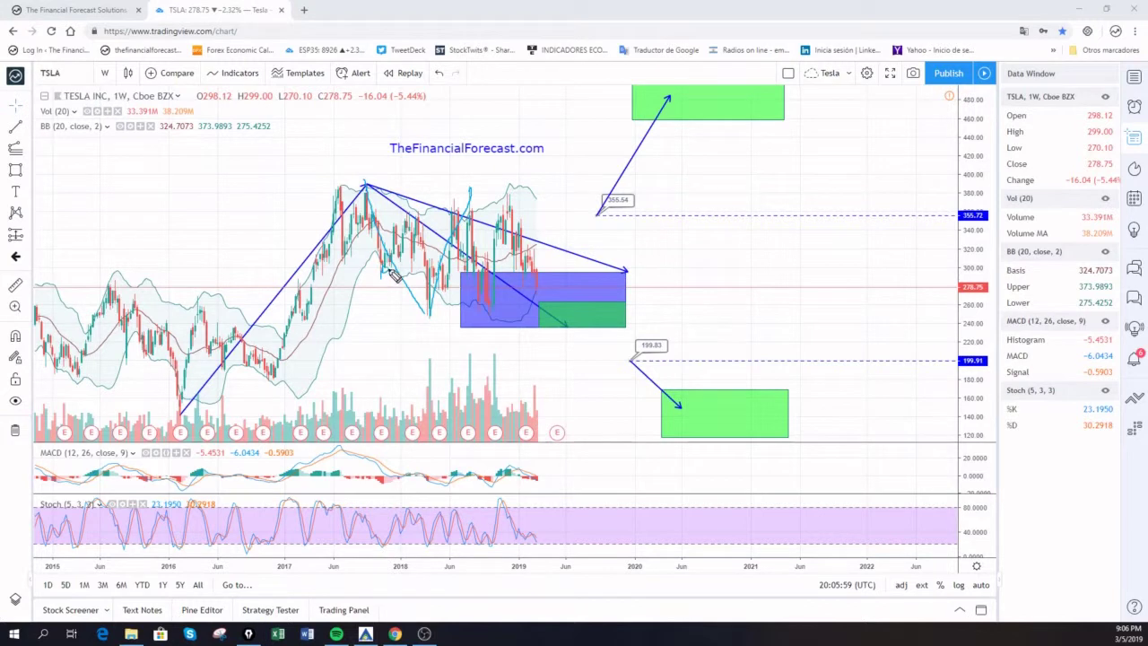
{"action": "mouse_move", "coordinate": [450, 189]}
{"action": "left_mouse_down"}
{"action": "mouse_move", "coordinate": [438, 192]}
{"action": "mouse_move", "coordinate": [453, 203]}
{"action": "left_mouse_up"}
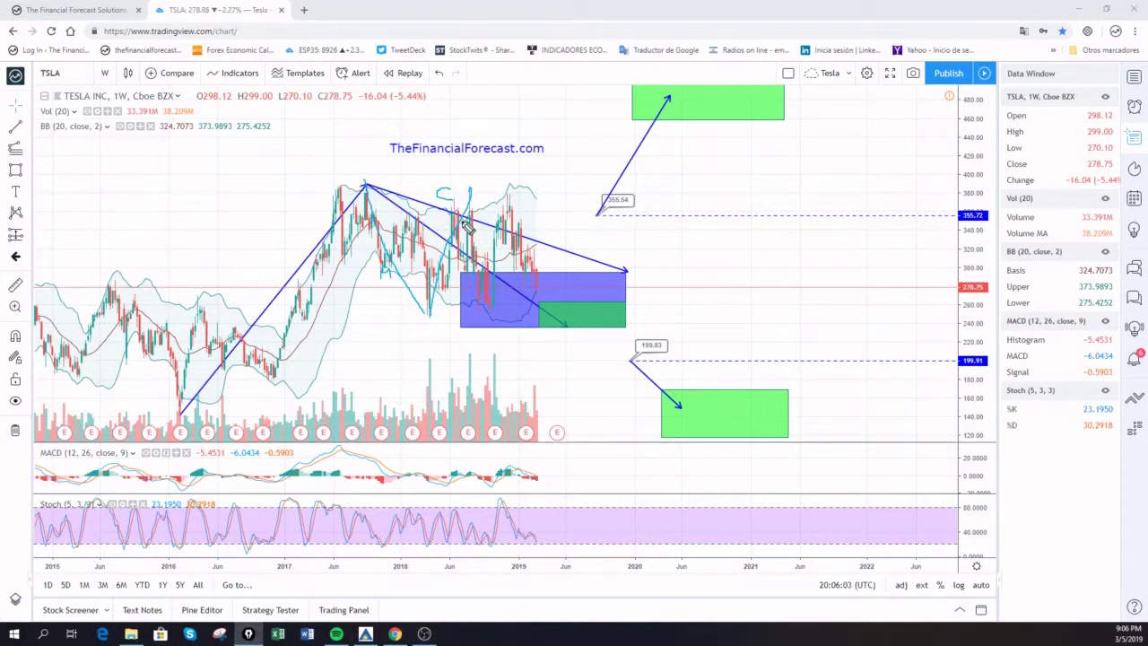
{"action": "mouse_move", "coordinate": [475, 192]}
{"action": "left_mouse_down"}
{"action": "mouse_move", "coordinate": [496, 317]}
{"action": "mouse_move", "coordinate": [508, 203]}
{"action": "left_mouse_up"}
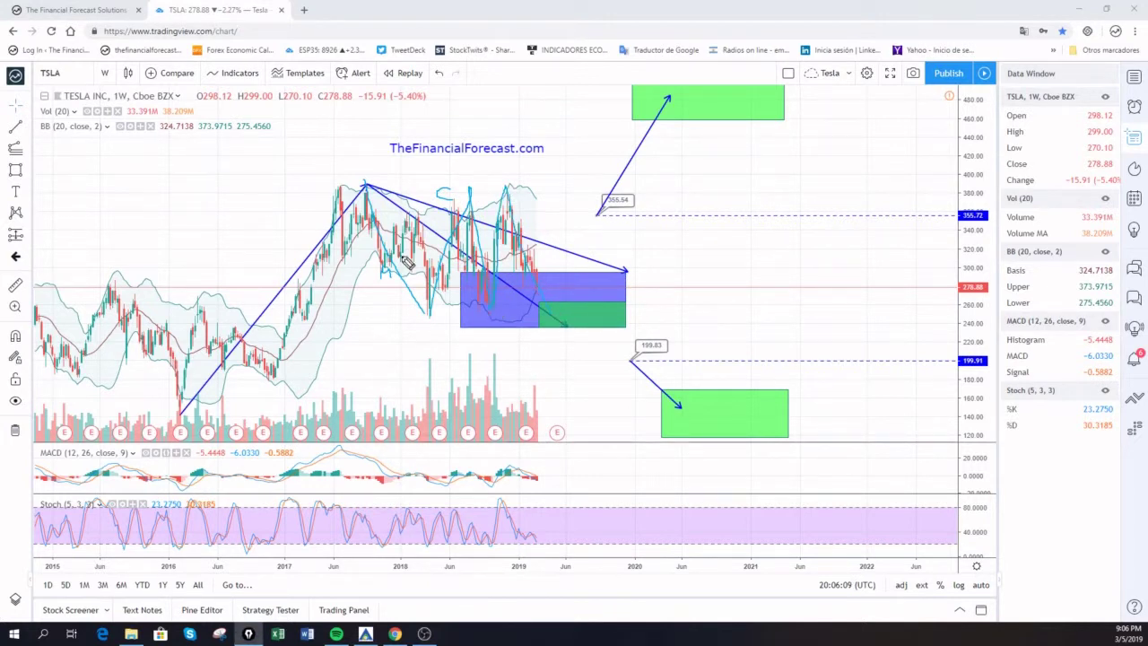
{"action": "key", "text": "Escape"}
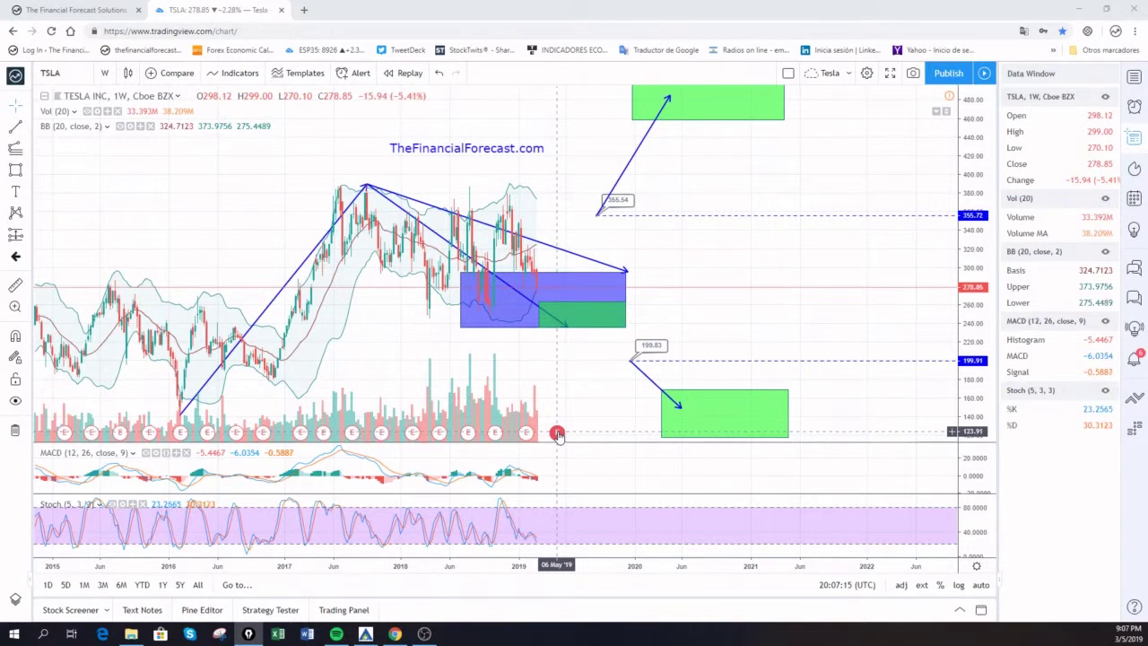
Read the estimate on the upcoming earnings marker below the chart.
{"action": "mouse_move", "coordinate": [557, 434]}
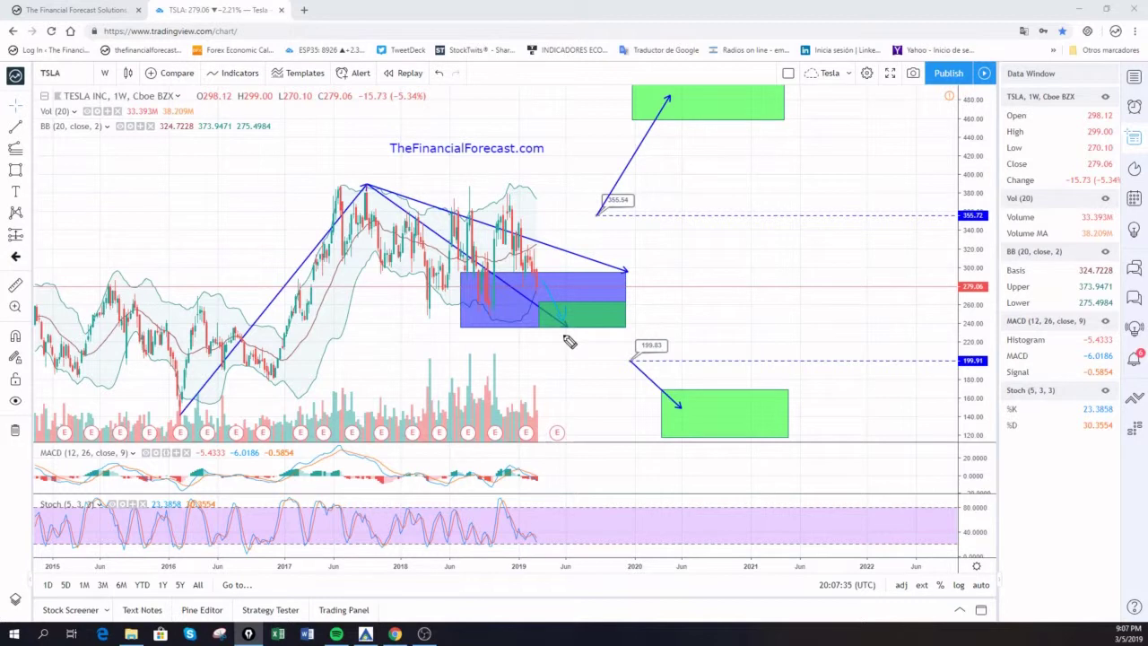
Sketch a bullish cyan path from the green box up past 355.54, then undo it.
{"action": "mouse_move", "coordinate": [580, 309]}
{"action": "left_mouse_down"}
{"action": "mouse_move", "coordinate": [604, 238]}
{"action": "mouse_move", "coordinate": [594, 225]}
{"action": "left_mouse_up"}
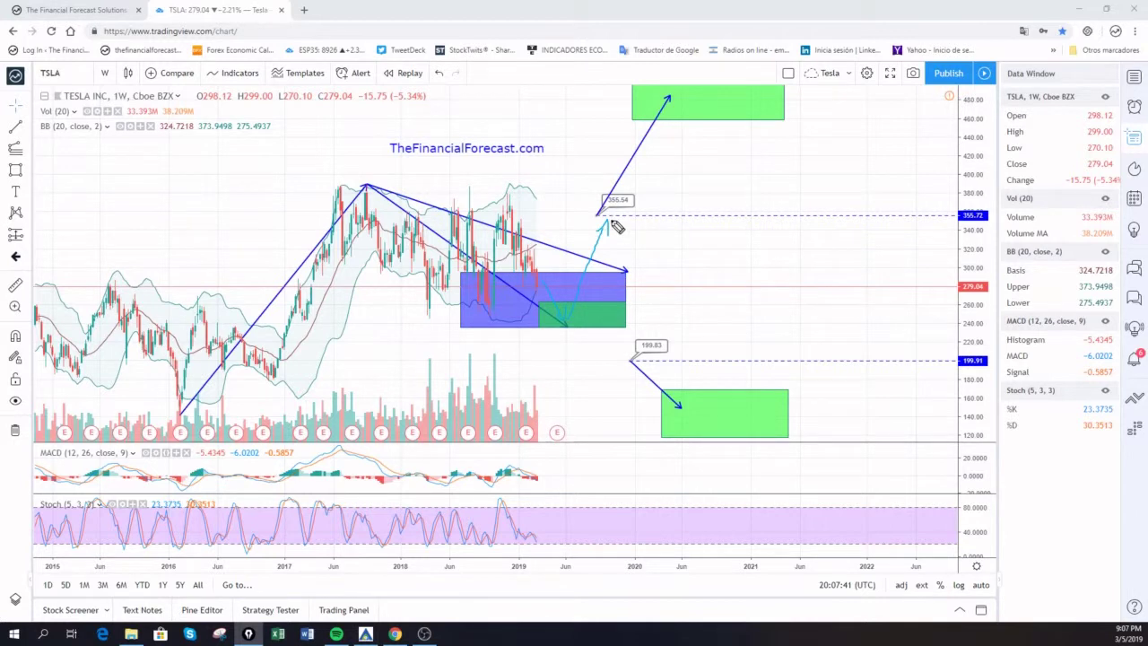
{"action": "mouse_move", "coordinate": [608, 221]}
{"action": "left_mouse_down"}
{"action": "mouse_move", "coordinate": [634, 265]}
{"action": "mouse_move", "coordinate": [683, 98]}
{"action": "mouse_move", "coordinate": [692, 132]}
{"action": "left_mouse_up"}
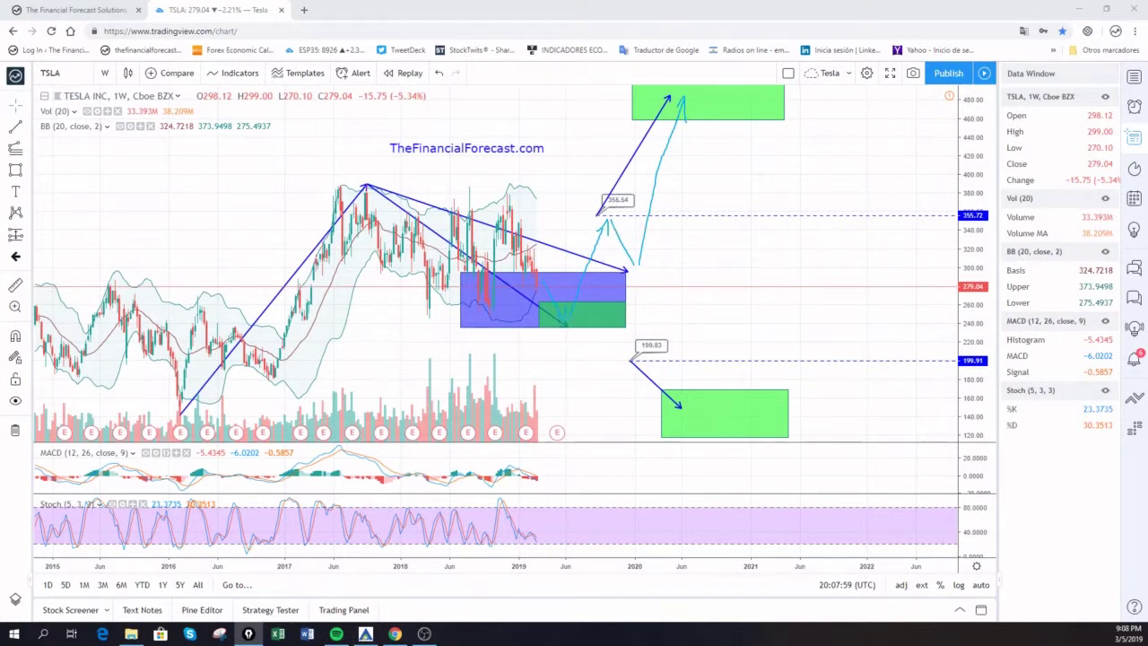
{"action": "key", "text": "ctrl+z"}
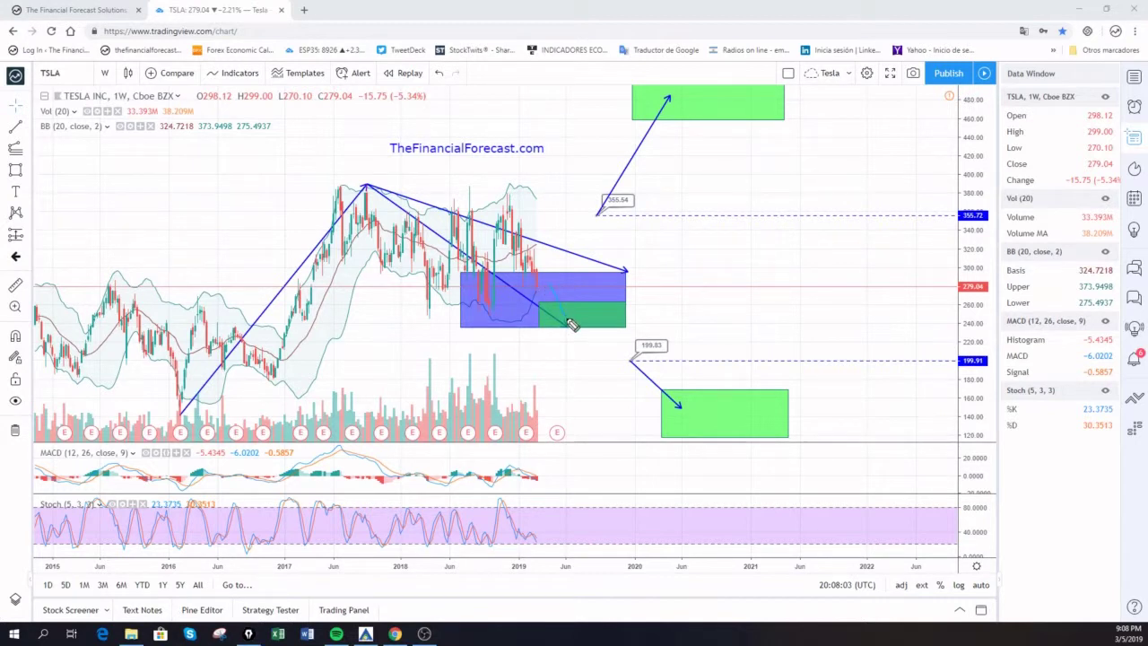
Sketch bearish cyan paths dropping from the boxes below the green box, undoing each one.
{"action": "mouse_move", "coordinate": [581, 337]}
{"action": "left_mouse_down"}
{"action": "mouse_move", "coordinate": [589, 300]}
{"action": "mouse_move", "coordinate": [587, 345]}
{"action": "left_mouse_up"}
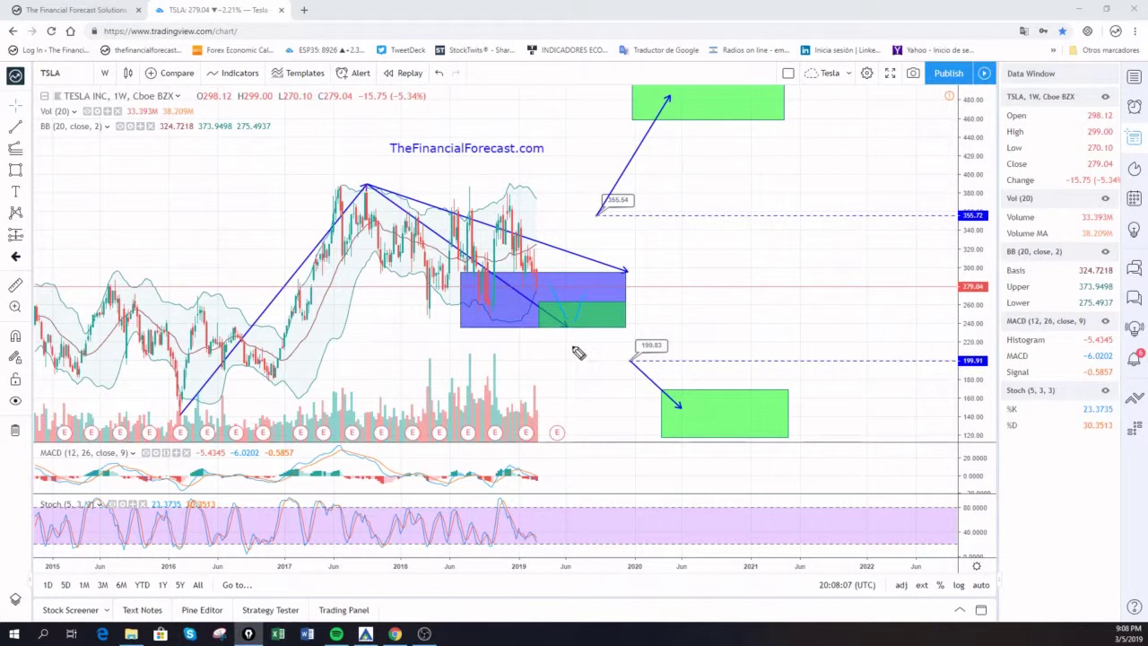
{"action": "mouse_move", "coordinate": [597, 316]}
{"action": "left_mouse_down"}
{"action": "mouse_move", "coordinate": [607, 362]}
{"action": "mouse_move", "coordinate": [595, 359]}
{"action": "mouse_move", "coordinate": [628, 358]}
{"action": "mouse_move", "coordinate": [617, 380]}
{"action": "mouse_move", "coordinate": [626, 409]}
{"action": "mouse_move", "coordinate": [640, 410]}
{"action": "left_mouse_up"}
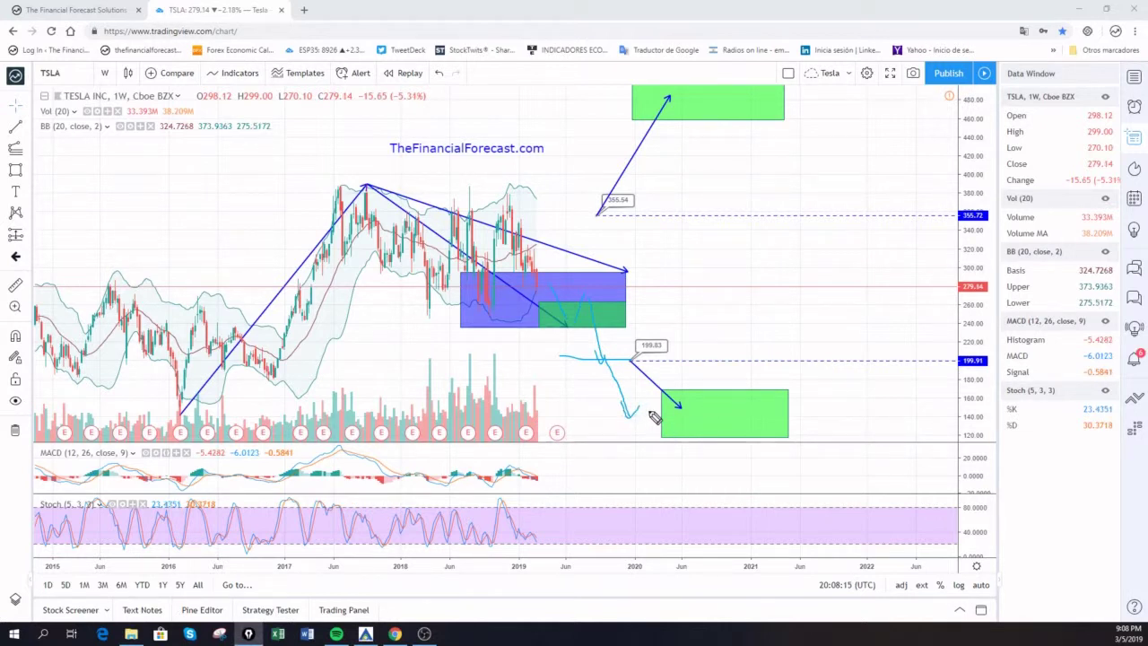
{"action": "key", "text": "ctrl+z"}
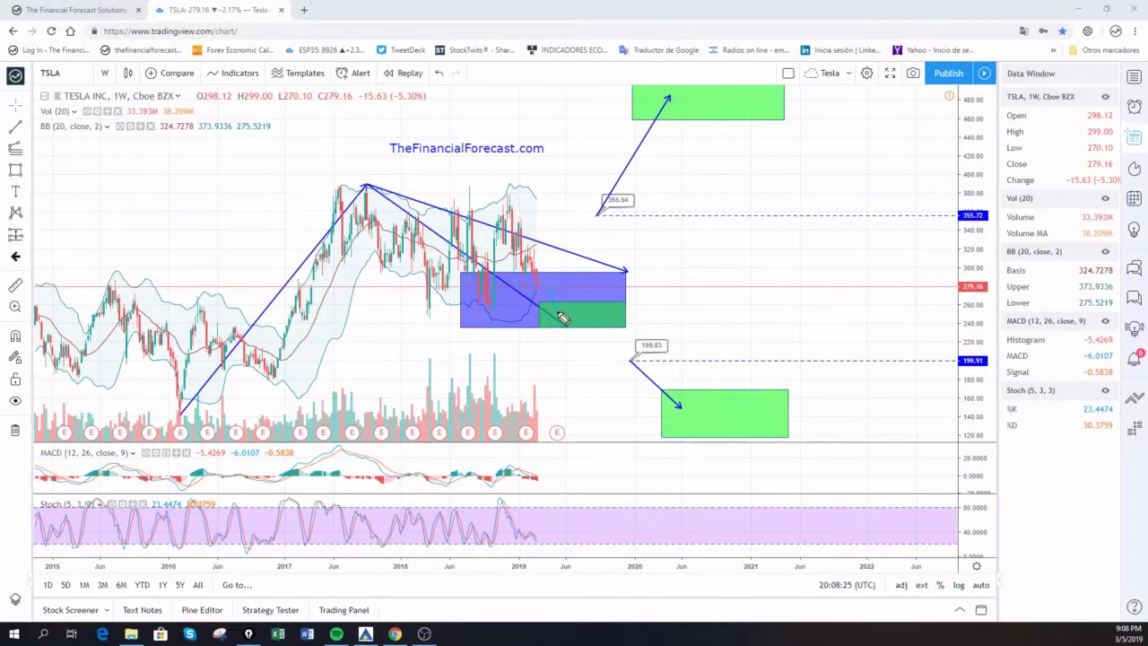
{"action": "mouse_move", "coordinate": [572, 333]}
{"action": "left_mouse_down"}
{"action": "mouse_move", "coordinate": [583, 366]}
{"action": "mouse_move", "coordinate": [605, 334]}
{"action": "mouse_move", "coordinate": [613, 350]}
{"action": "mouse_move", "coordinate": [610, 337]}
{"action": "mouse_move", "coordinate": [628, 406]}
{"action": "mouse_move", "coordinate": [636, 399]}
{"action": "left_mouse_up"}
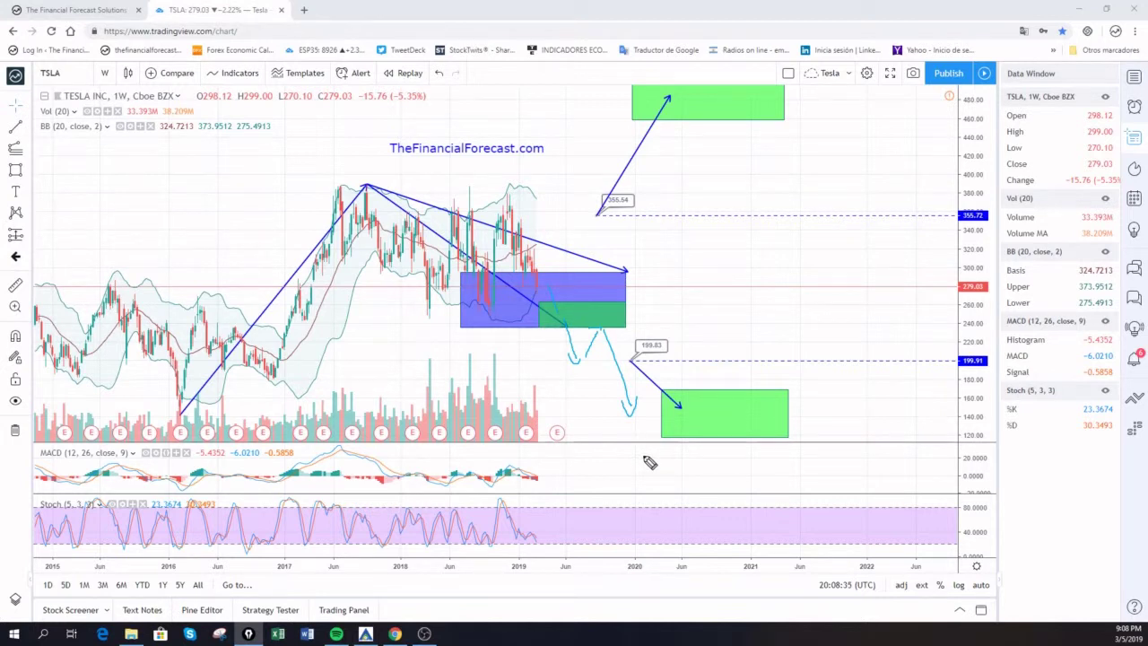
{"action": "key", "text": "ctrl+z"}
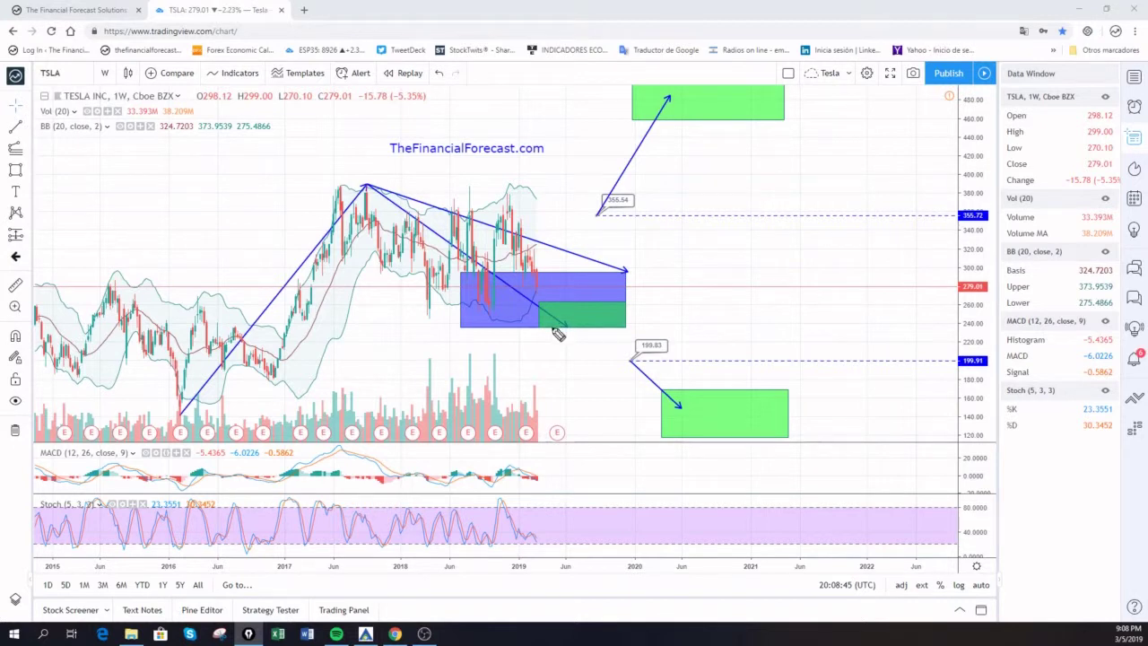
Draw a short cyan stroke in the blue box and trace the 355.64 and 199.83 levels.
{"action": "left_click_drag", "start_coordinate": [545, 284], "coordinate": [567, 319]}
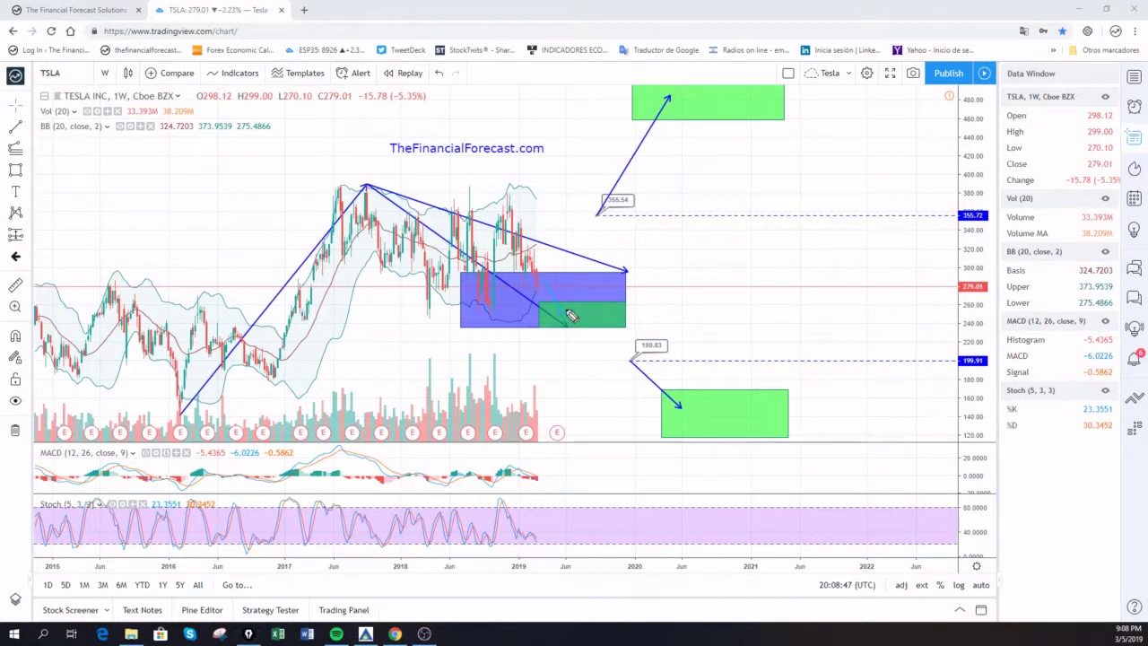
{"action": "left_click_drag", "start_coordinate": [551, 216], "coordinate": [679, 215]}
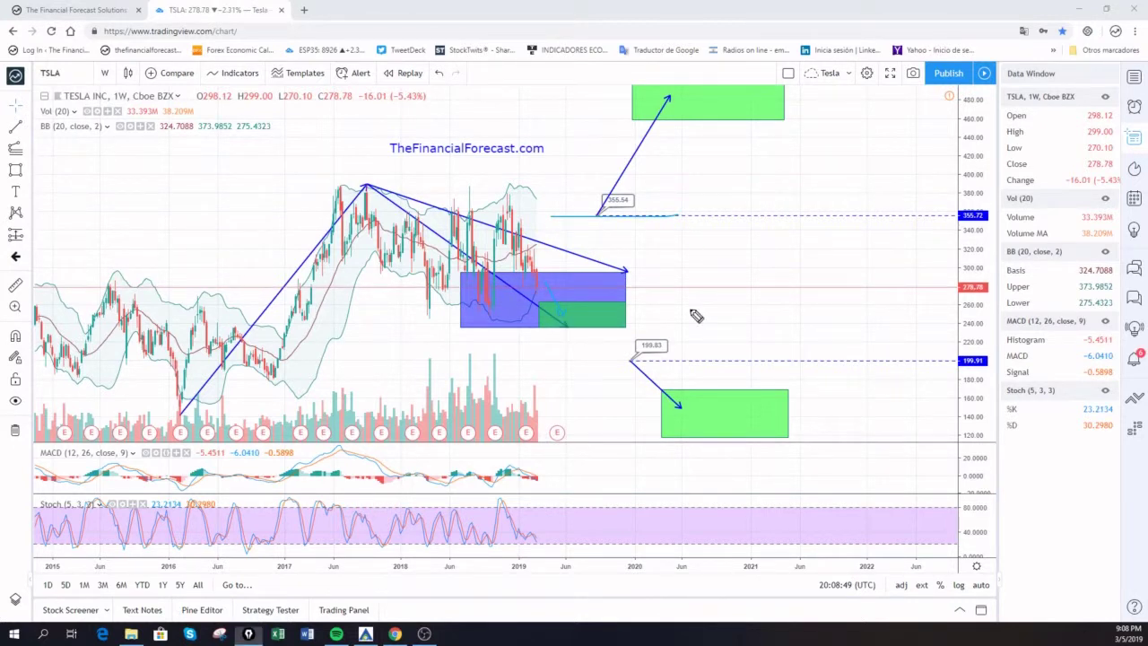
{"action": "left_click_drag", "start_coordinate": [580, 357], "coordinate": [679, 360]}
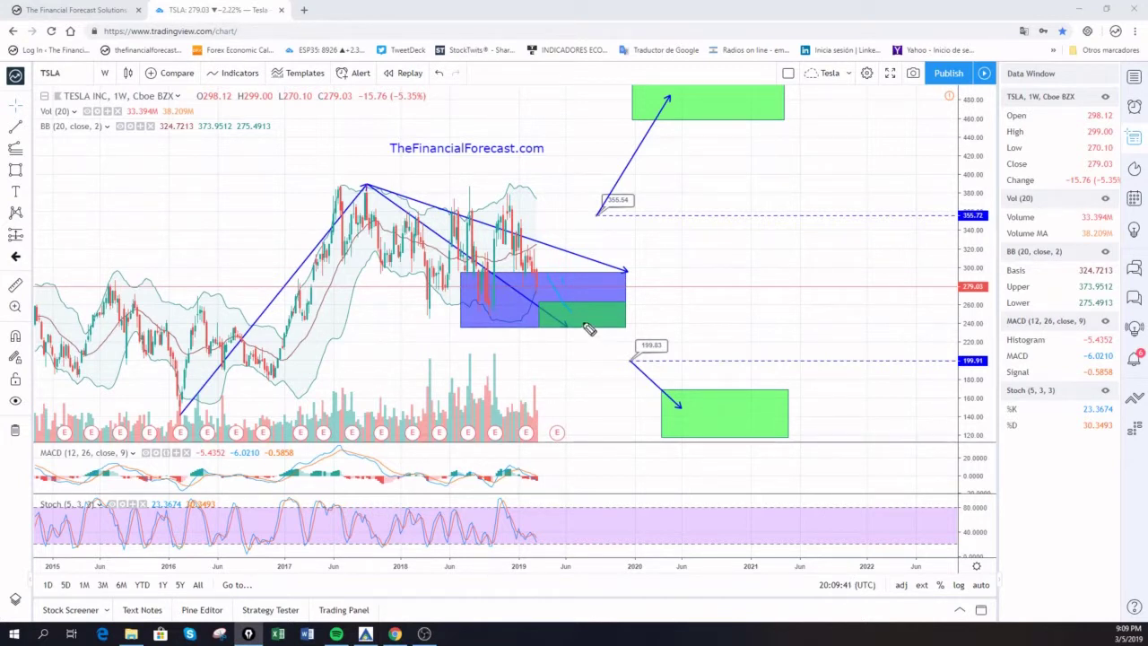
Sketch a cyan curve rising from the boxes, undo its descending extension, and compress the time axis.
{"action": "left_click_drag", "start_coordinate": [587, 328], "coordinate": [625, 256]}
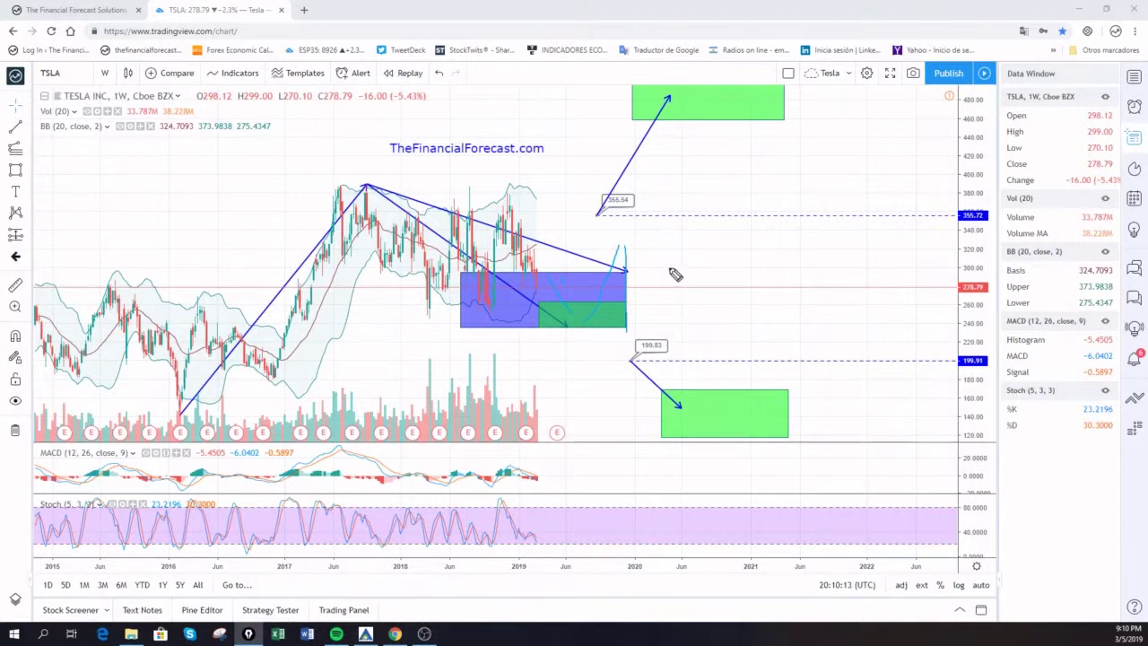
{"action": "left_click_drag", "start_coordinate": [629, 248], "coordinate": [669, 312]}
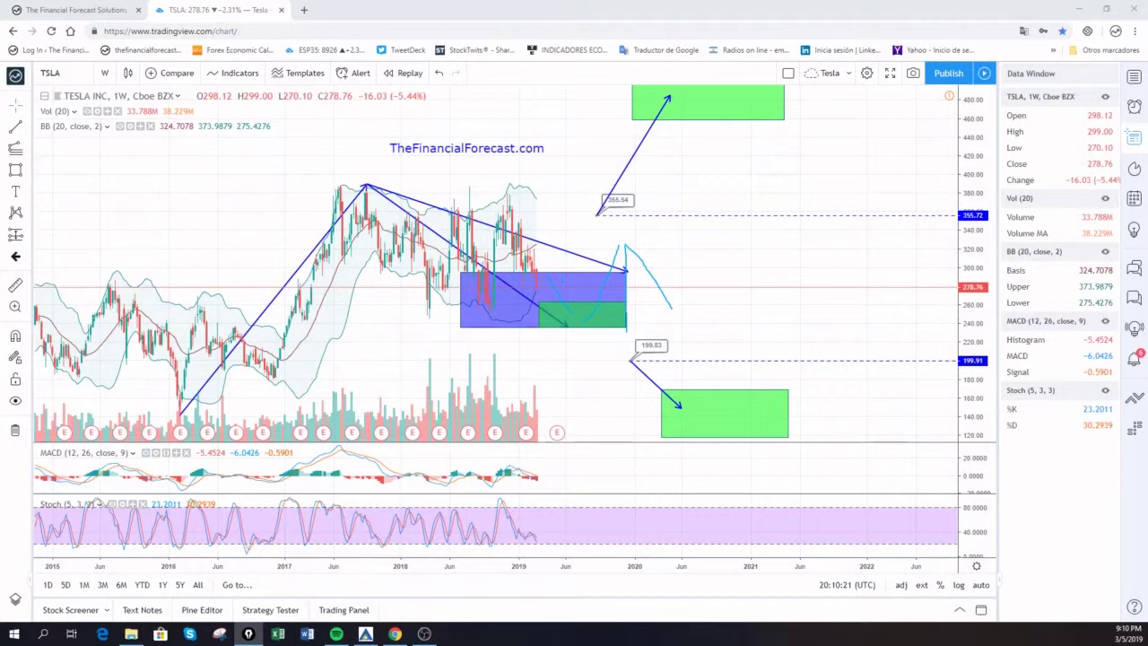
{"action": "key", "text": "ctrl+z"}
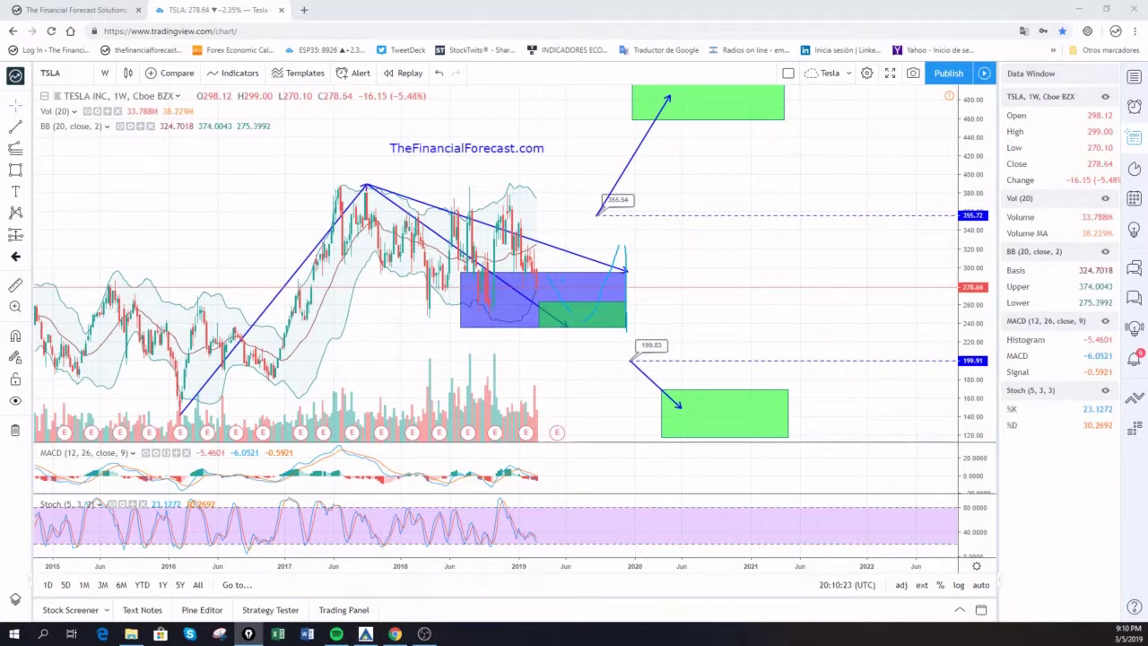
{"action": "left_click_drag", "start_coordinate": [342, 572], "coordinate": [708, 565]}
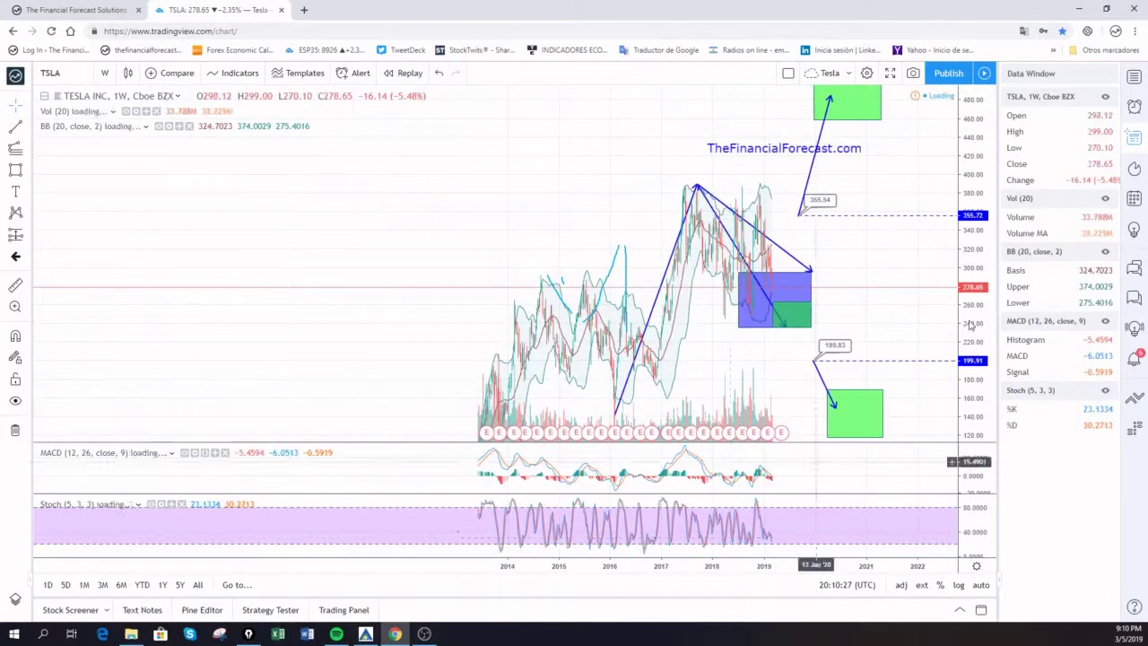
Rescale and pan back to 2011, clear old strokes, and draw rising lines from the 2011 lows.
{"action": "left_click_drag", "start_coordinate": [976, 242], "coordinate": [976, 301]}
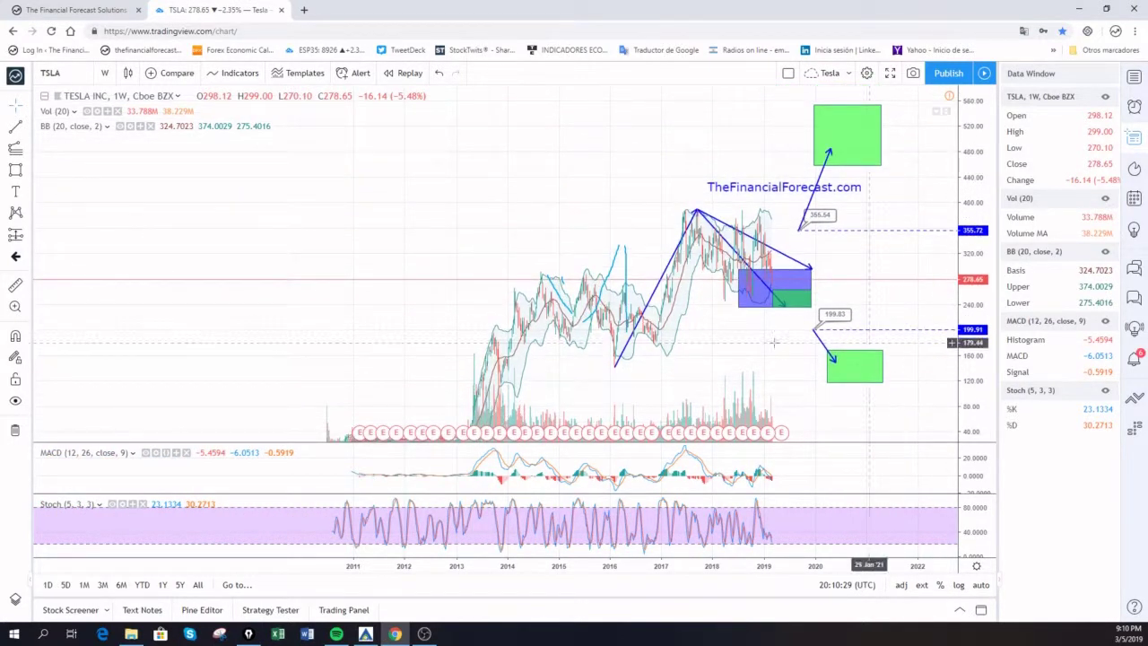
{"action": "left_click_drag", "start_coordinate": [708, 366], "coordinate": [625, 277]}
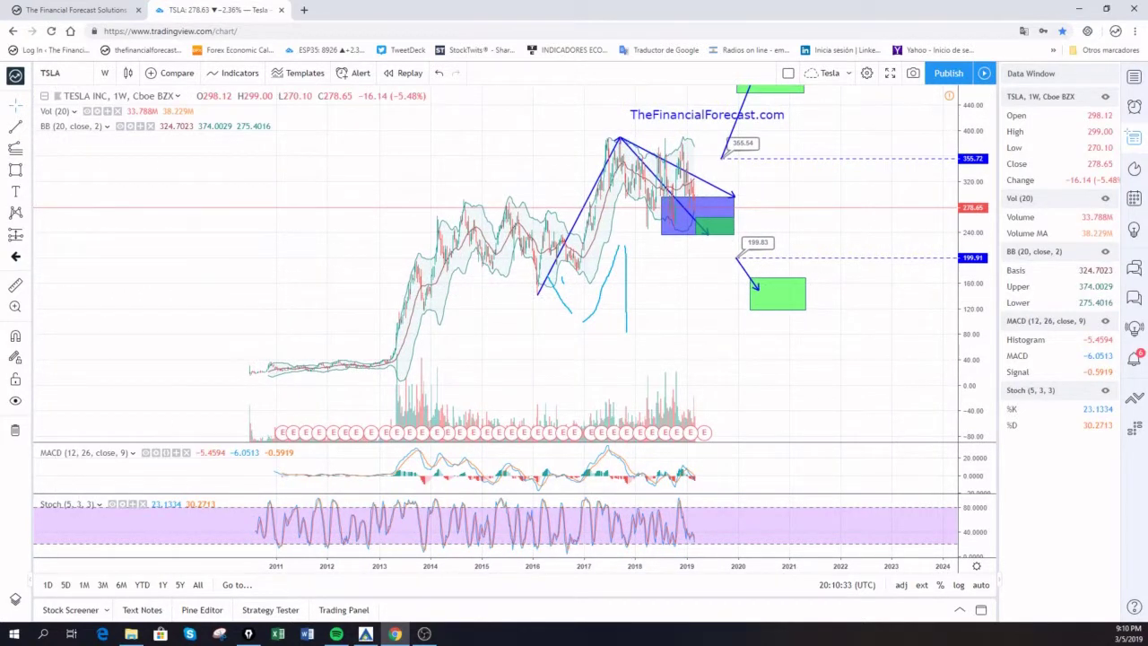
{"action": "key", "text": "e"}
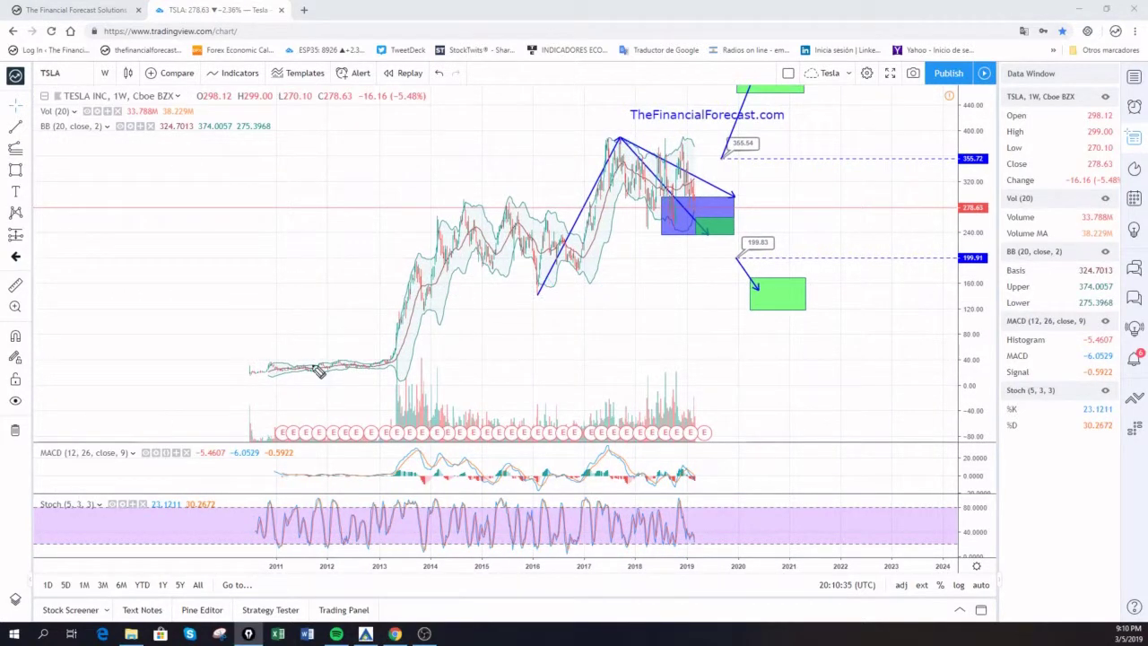
{"action": "mouse_move", "coordinate": [257, 377]}
{"action": "left_mouse_down"}
{"action": "mouse_move", "coordinate": [466, 206]}
{"action": "mouse_move", "coordinate": [520, 260]}
{"action": "mouse_move", "coordinate": [529, 289]}
{"action": "mouse_move", "coordinate": [619, 137]}
{"action": "left_mouse_up"}
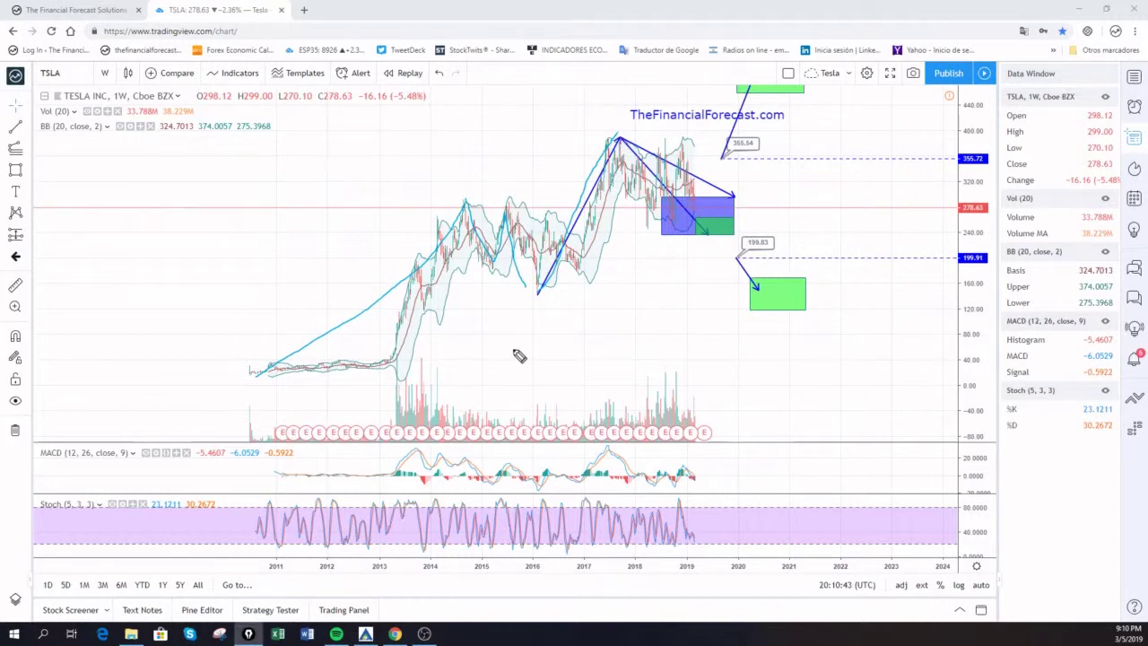
{"action": "mouse_move", "coordinate": [255, 374]}
{"action": "left_mouse_down"}
{"action": "mouse_move", "coordinate": [413, 299]}
{"action": "mouse_move", "coordinate": [551, 211]}
{"action": "mouse_move", "coordinate": [623, 142]}
{"action": "mouse_move", "coordinate": [256, 387]}
{"action": "left_mouse_up"}
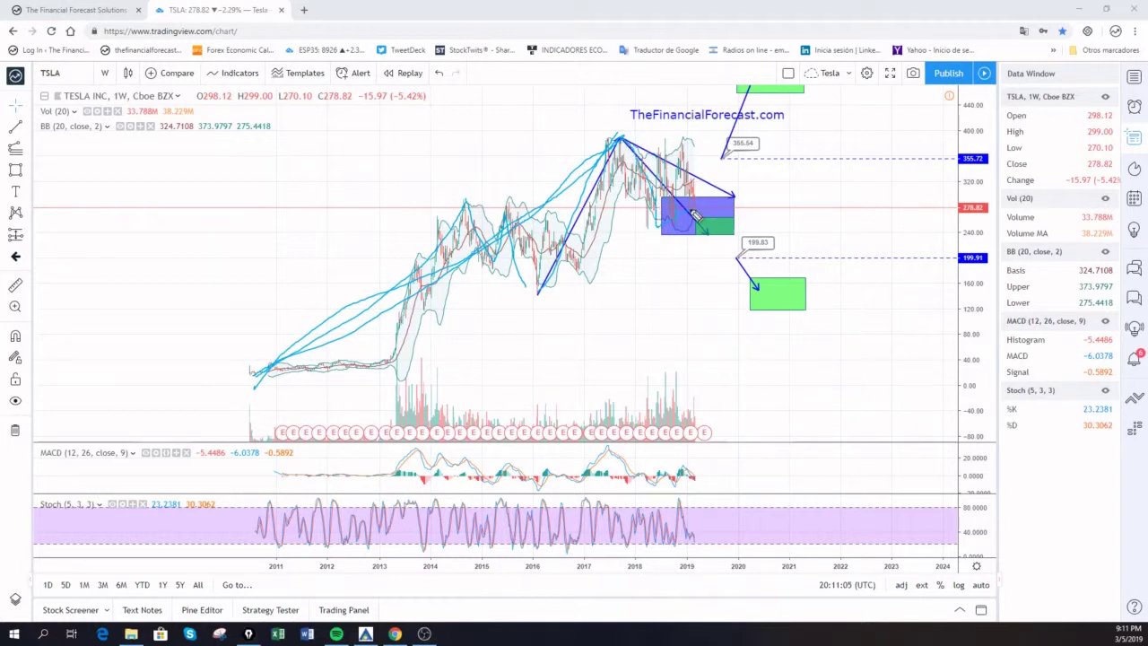
Sketch a cyan path up to a peak and down toward 199.83, then clear all strokes.
{"action": "mouse_move", "coordinate": [733, 188]}
{"action": "left_mouse_down"}
{"action": "mouse_move", "coordinate": [746, 179]}
{"action": "mouse_move", "coordinate": [757, 190]}
{"action": "mouse_move", "coordinate": [792, 269]}
{"action": "mouse_move", "coordinate": [806, 258]}
{"action": "left_mouse_up"}
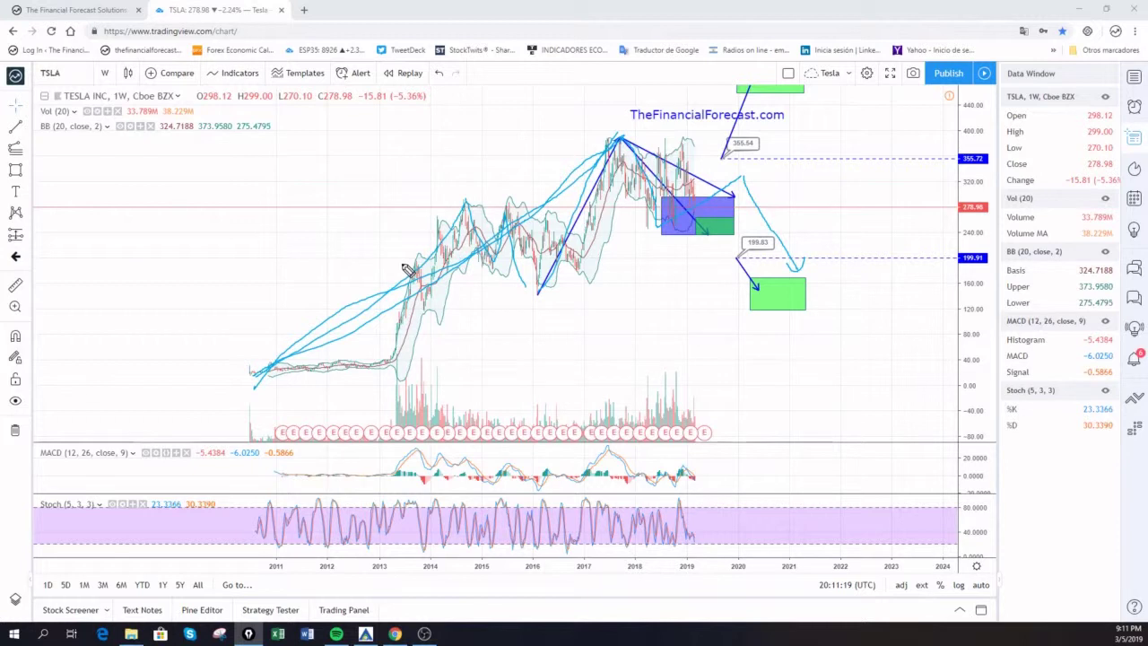
{"action": "key", "text": "e"}
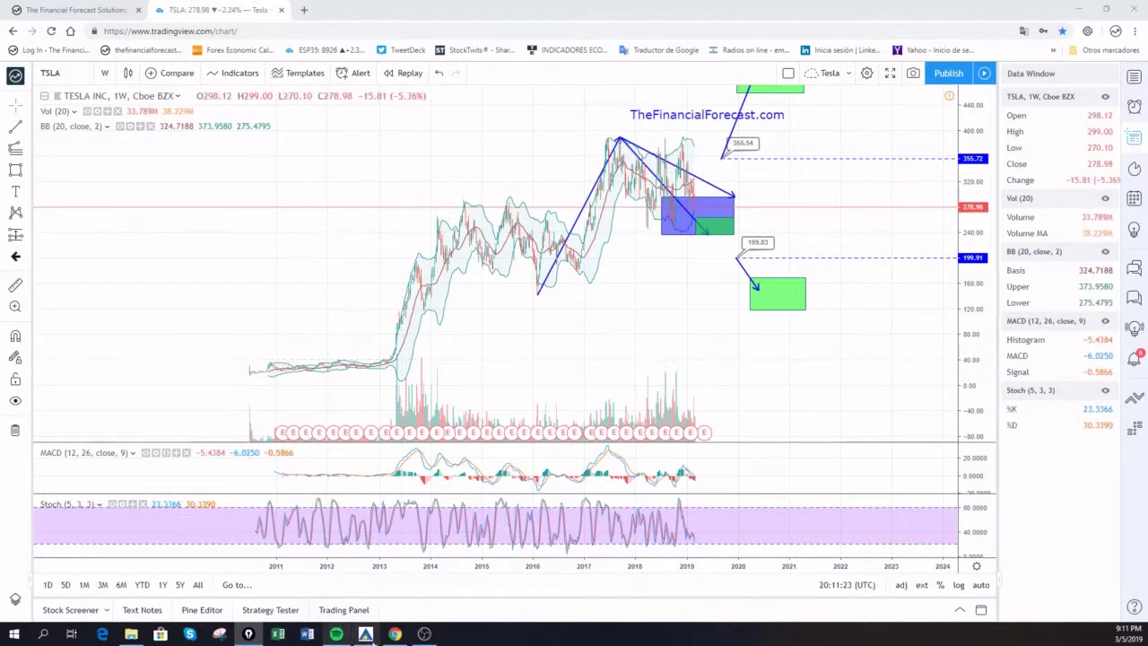
{"action": "mouse_move", "coordinate": [393, 634]}
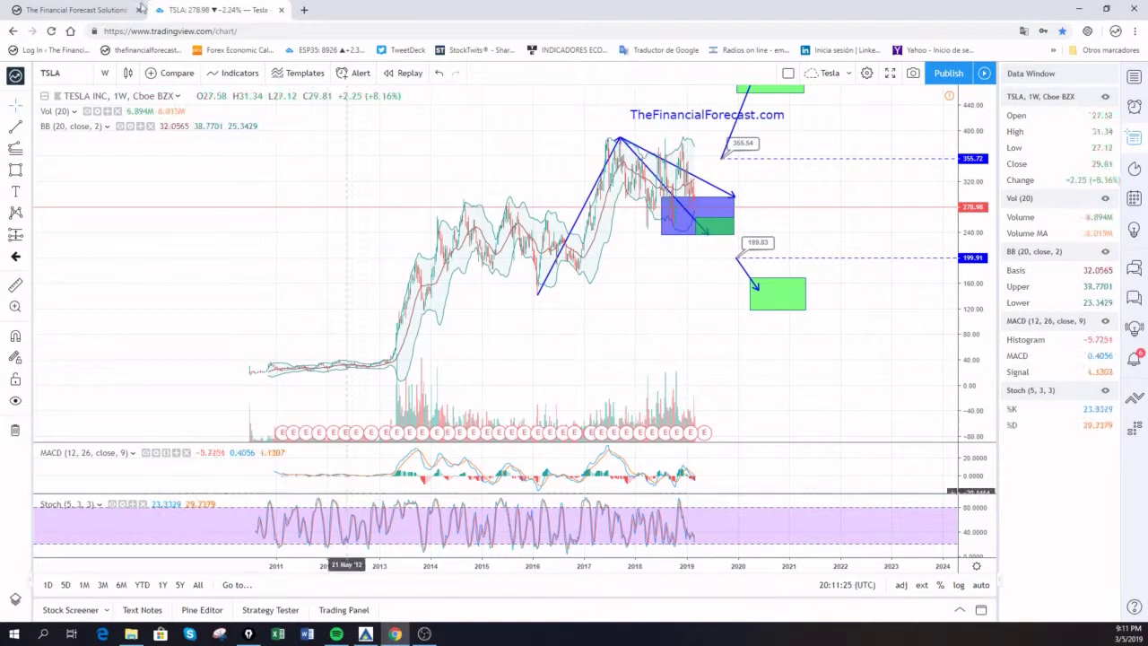